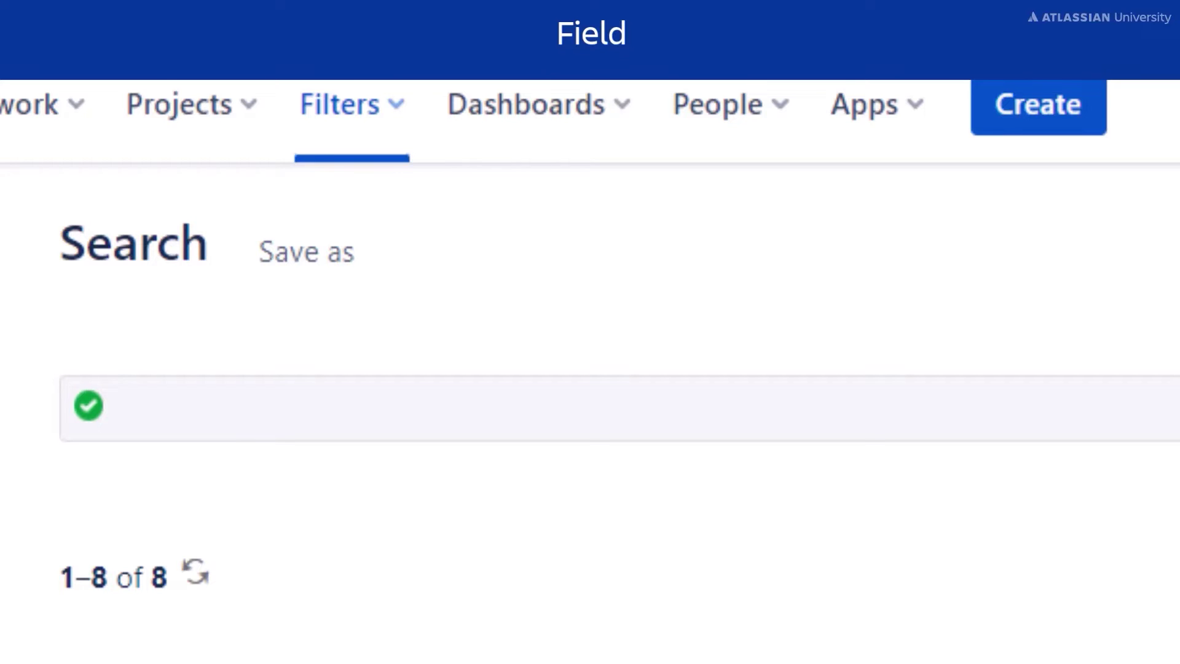
Run the JQL query status = "in progress", narrowing results to 4 issues.
left_click(119, 406)
type("sta")
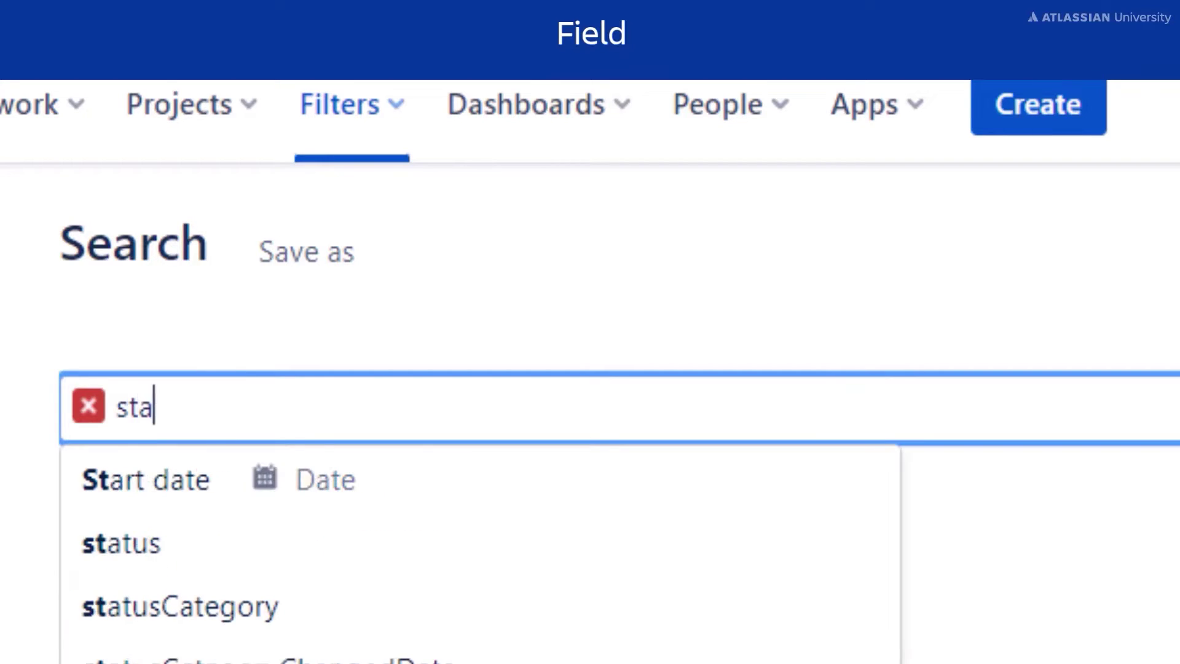
type("tus = \"in progress\"")
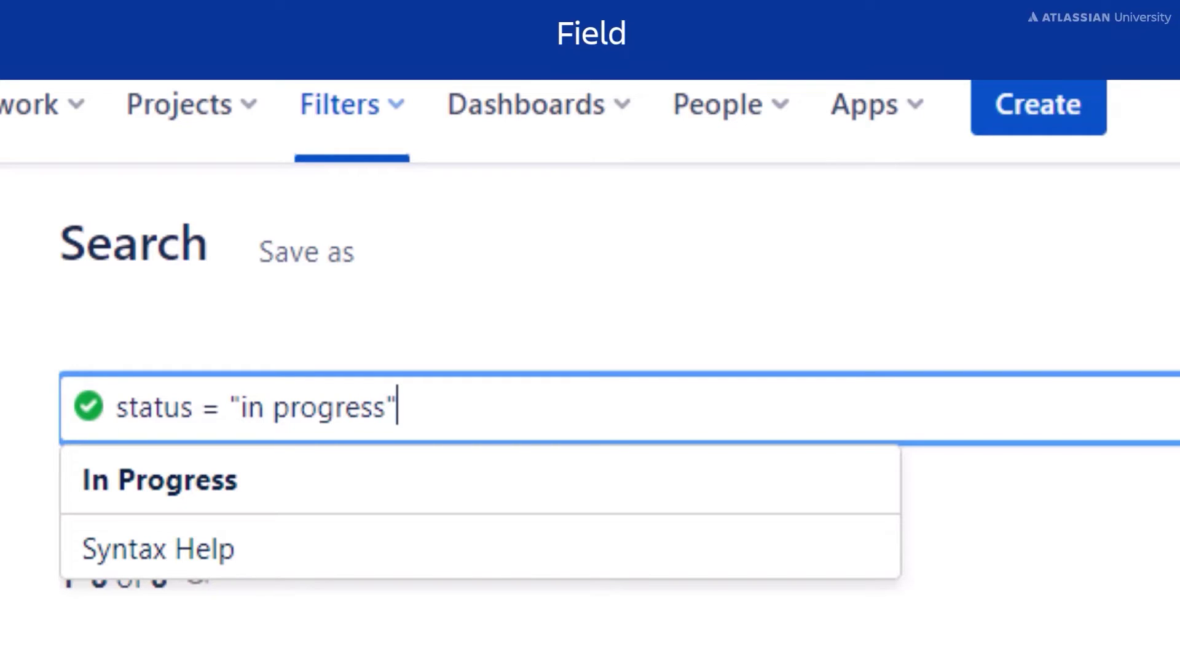
key("Return")
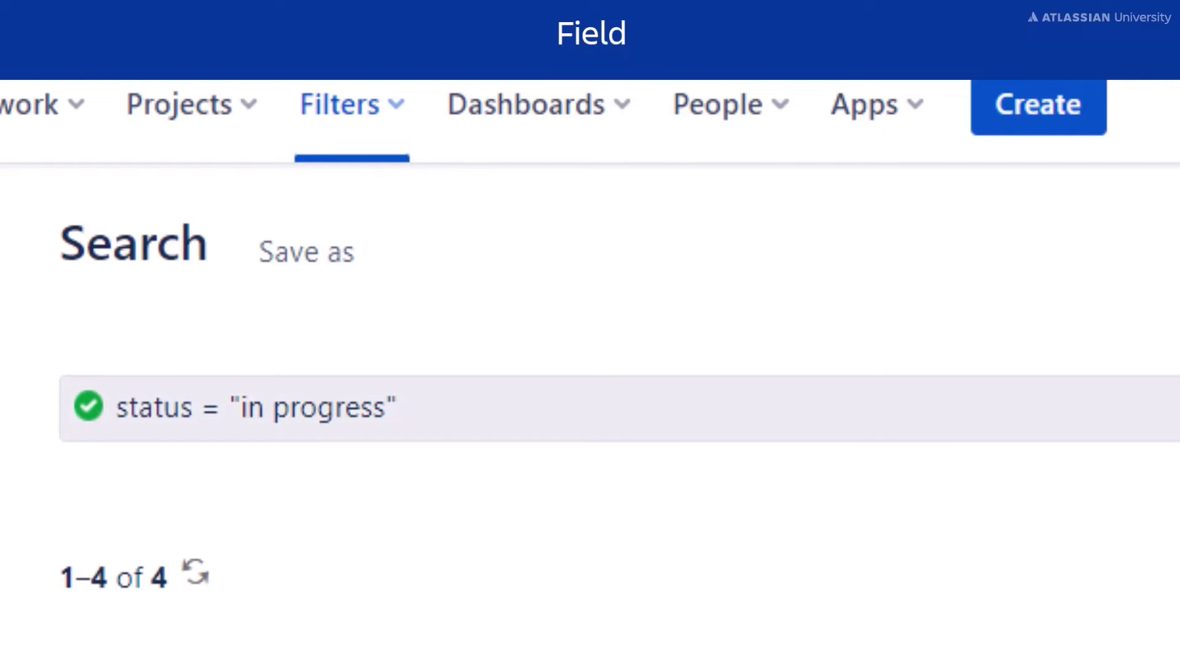
Replace it with color = red and run it, listing 8 issues.
key("BackSpace")
key("BackSpace")
key("BackSpace")
key("BackSpace")
key("BackSpace")
key("BackSpace")
key("BackSpace")
key("BackSpace")
key("BackSpace")
key("BackSpace")
key("BackSpace")
key("BackSpace")
key("BackSpace")
key("BackSpace")
key("BackSpace")
key("BackSpace")
key("BackSpace")
key("BackSpace")
key("BackSpace")
key("BackSpace")
type("color = red")
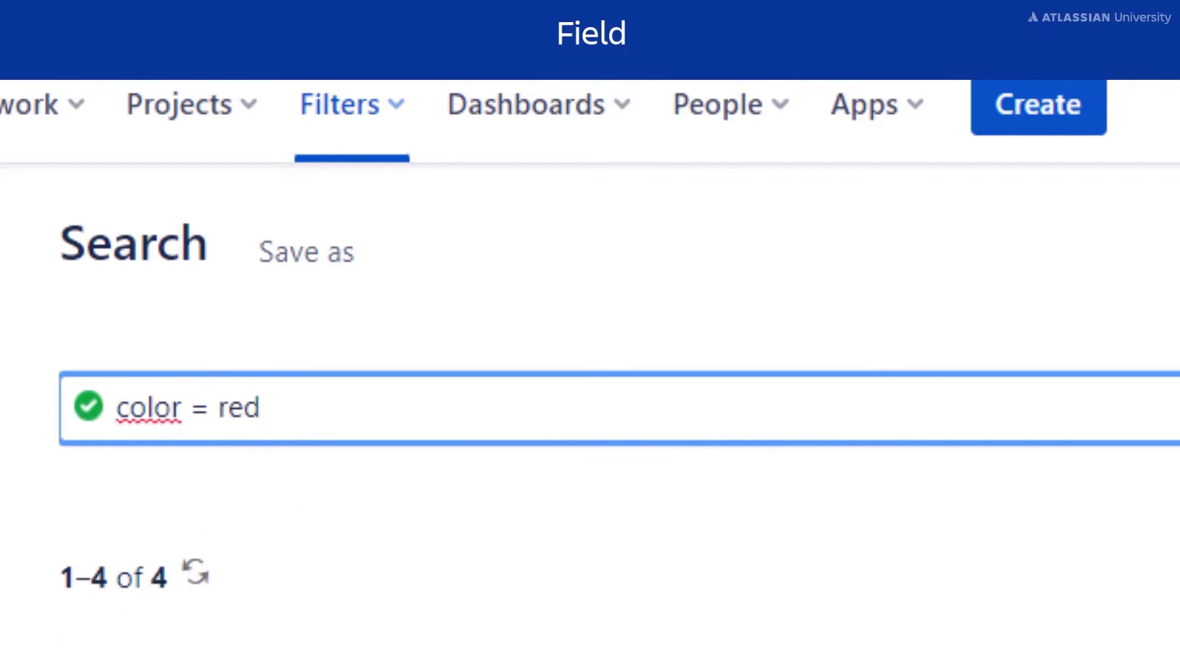
key("Return")
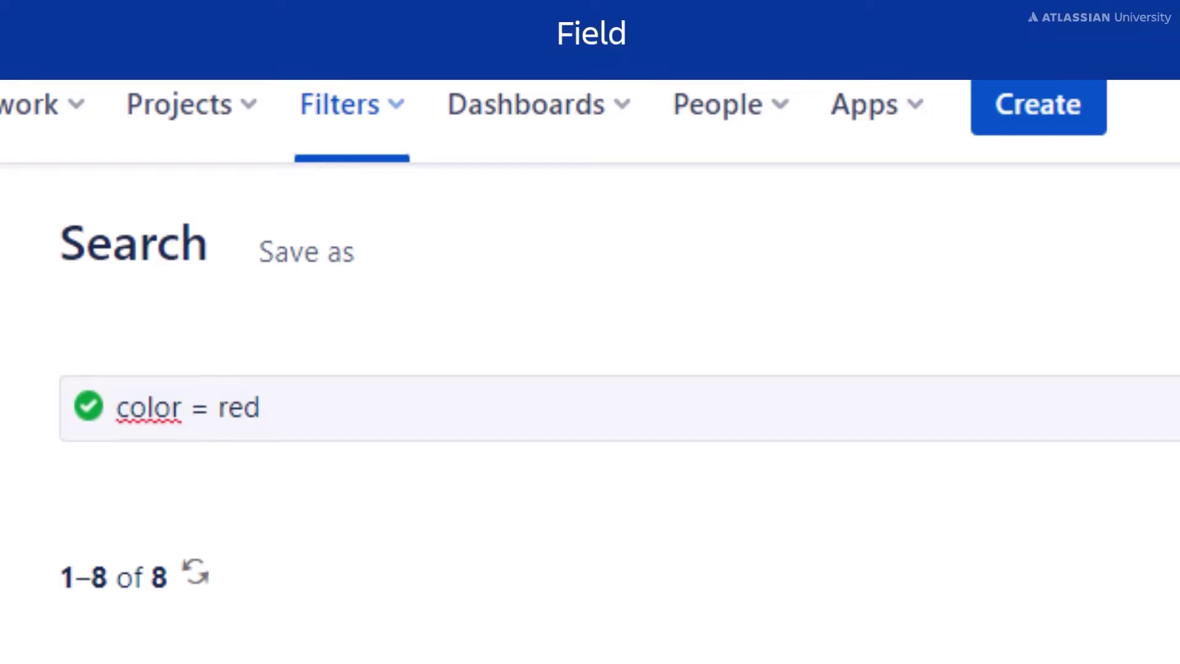
Swap color = red for status = "in progress" and rerun, getting 4 issues.
key("BackSpace")
key("BackSpace")
key("BackSpace")
key("BackSpace")
key("BackSpace")
key("BackSpace")
key("BackSpace")
key("BackSpace")
key("BackSpace")
key("BackSpace")
key("BackSpace")
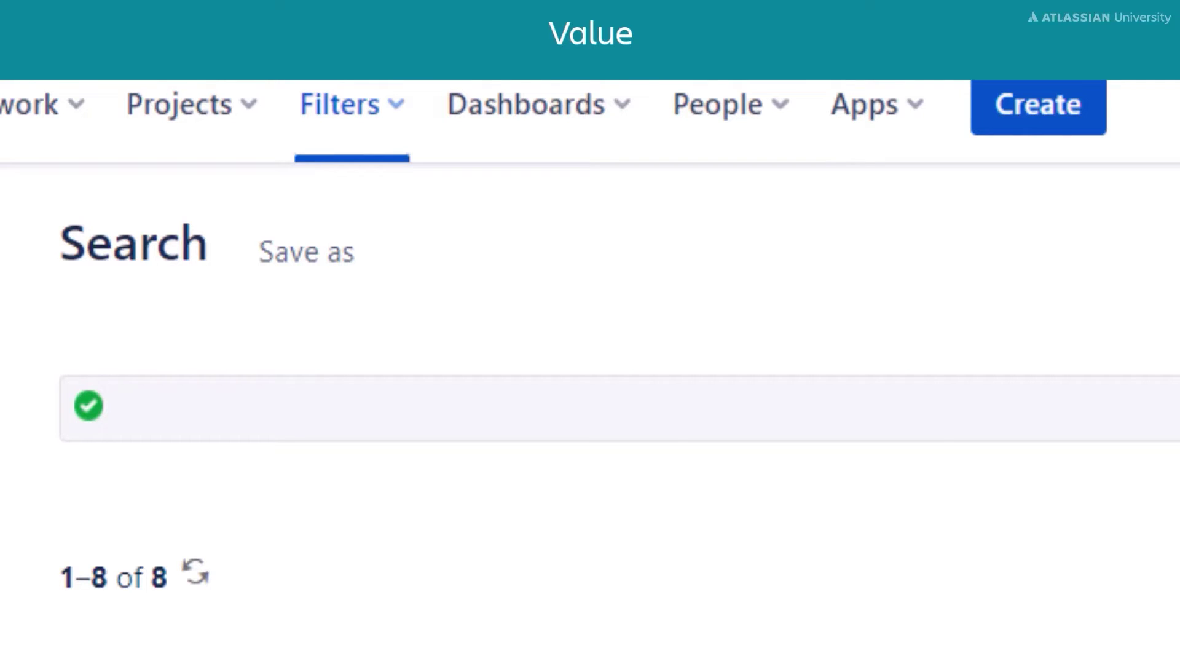
left_click(368, 408)
type("status = \"in progress\"")
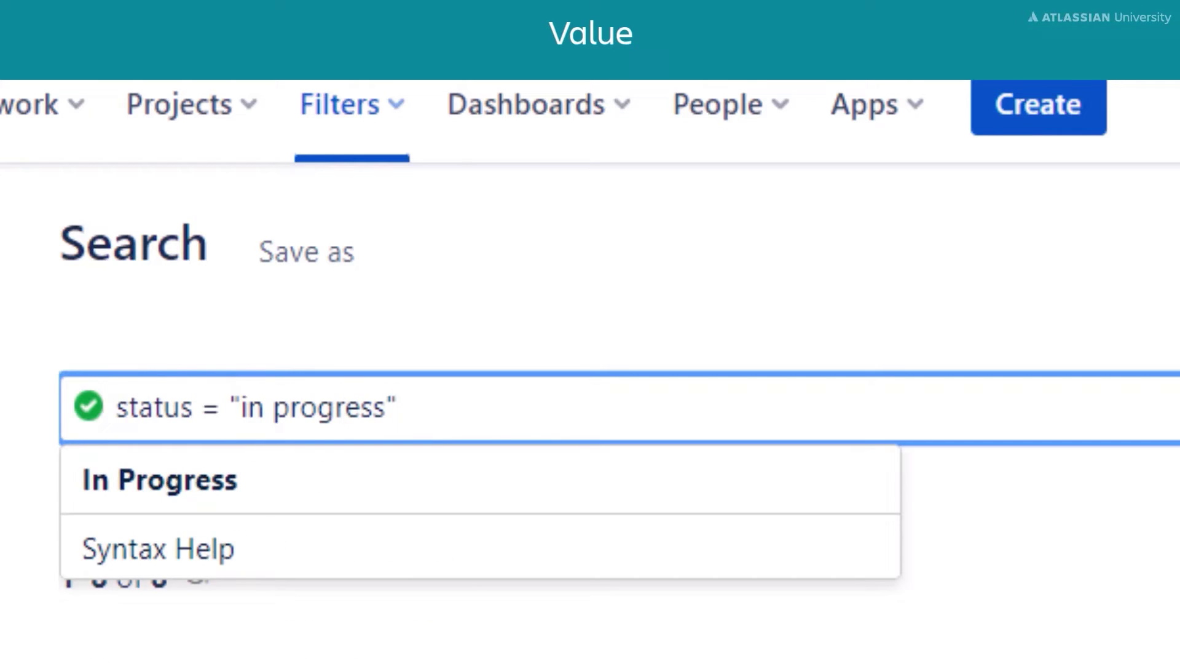
key("Return")
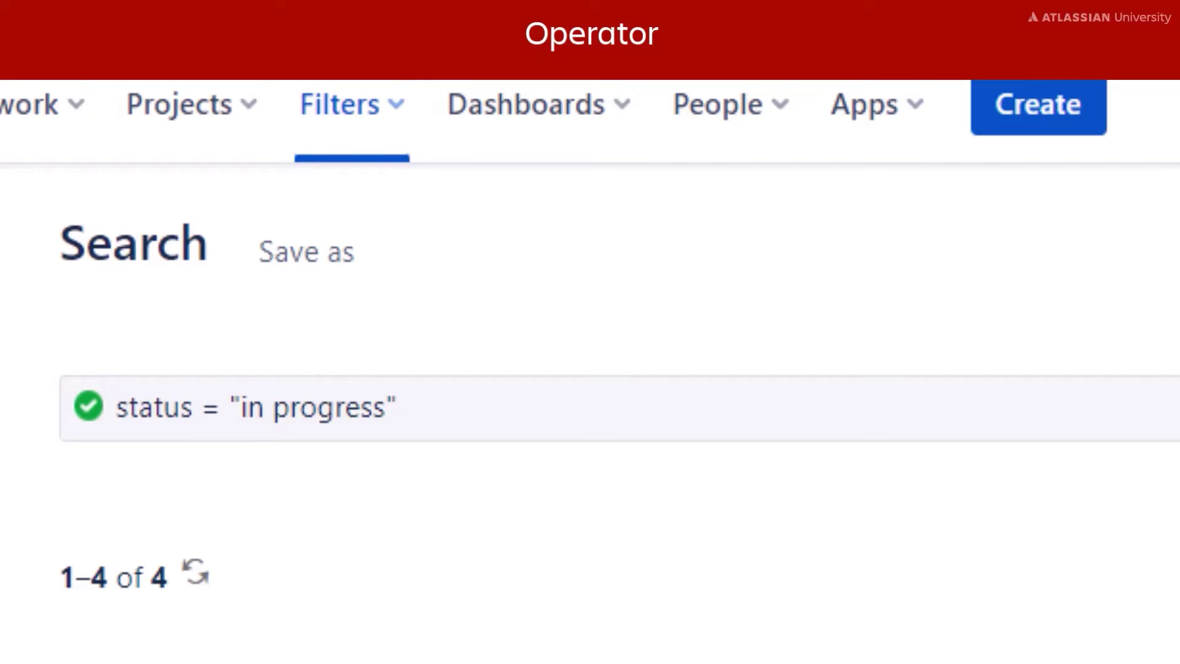
Write the query created > startOfWeek(), completing the function from autocomplete.
left_click(396, 407)
key("BackSpace")
key("BackSpace")
key("BackSpace")
key("BackSpace")
key("BackSpace")
key("BackSpace")
key("BackSpace")
key("BackSpace")
key("BackSpace")
key("BackSpace")
key("BackSpace")
key("BackSpace")
key("BackSpace")
key("BackSpace")
key("BackSpace")
key("BackSpace")
key("BackSpace")
key("BackSpace")
key("BackSpace")
key("BackSpace")
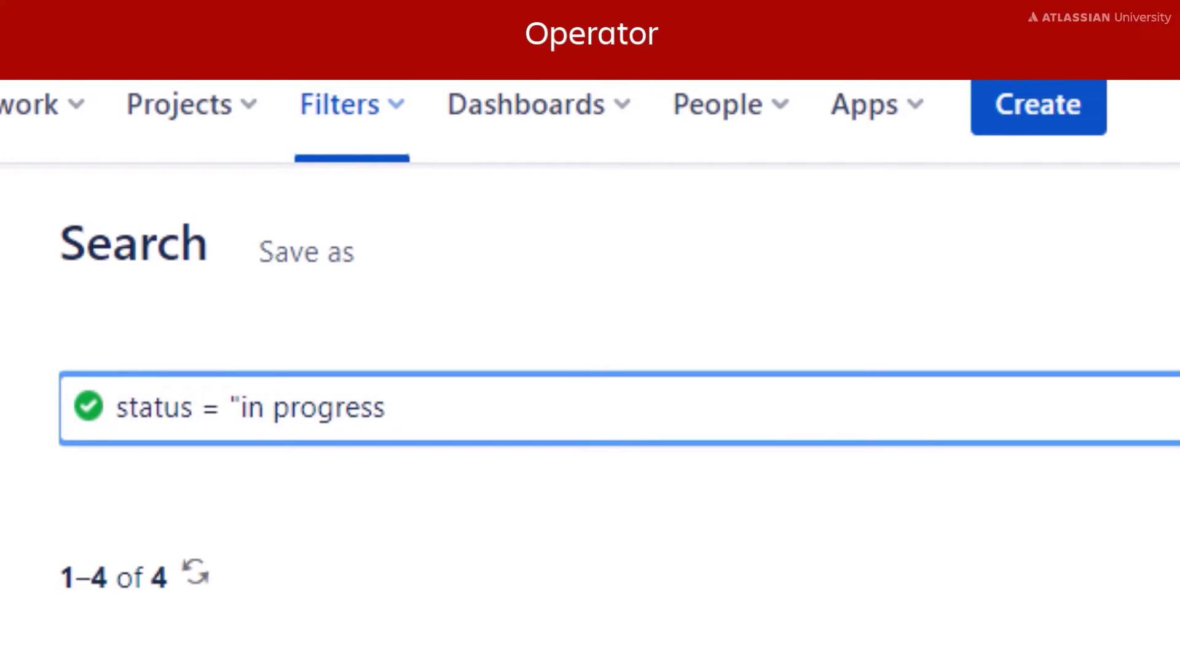
type("created > sta")
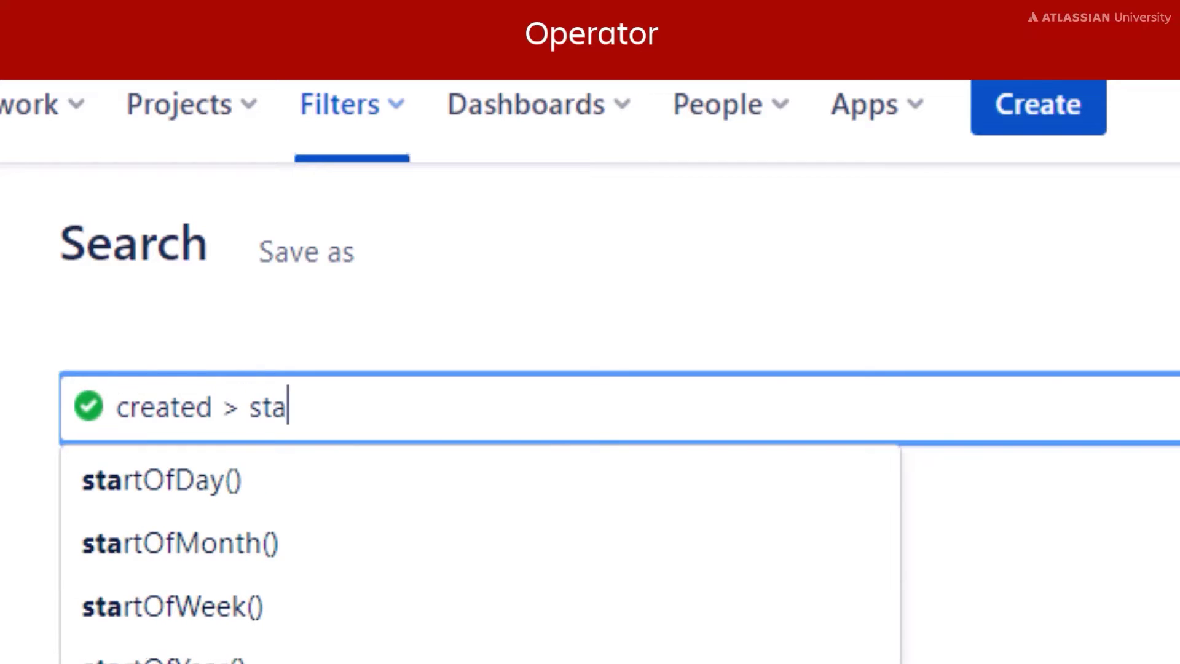
left_click(533, 616)
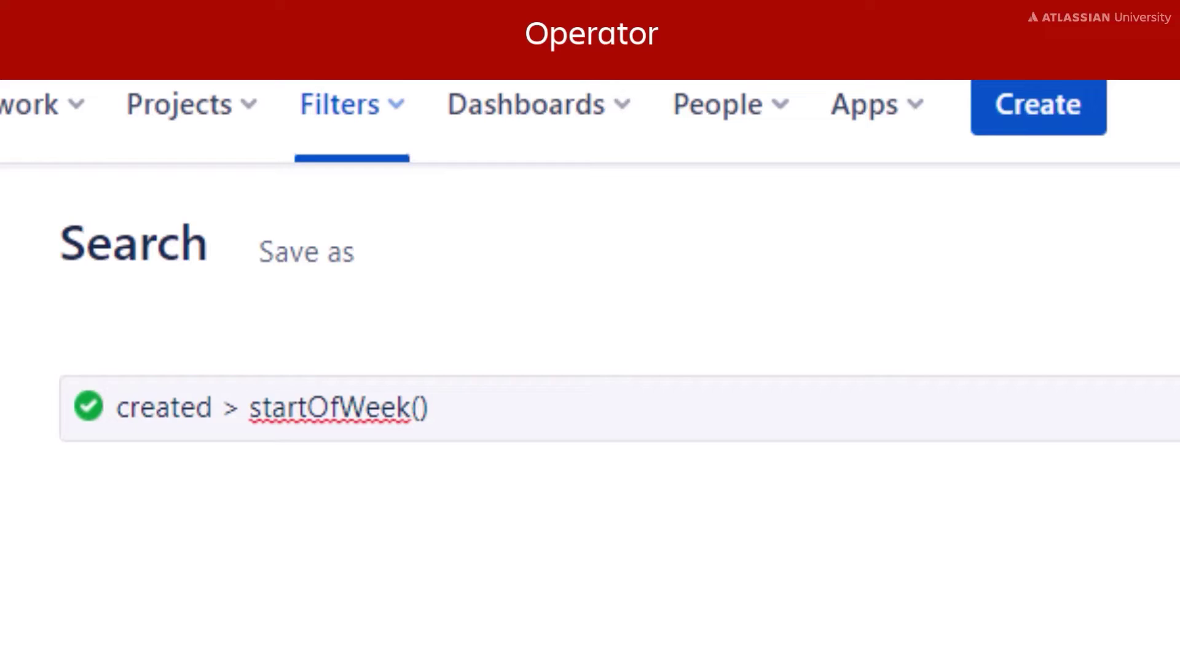
Replace it with project in (alpha, dublin) and run it, listing 15 issues.
left_click(116, 406)
key("ctrl+a")
key("BackSpace")
type("project in (alpha, ")
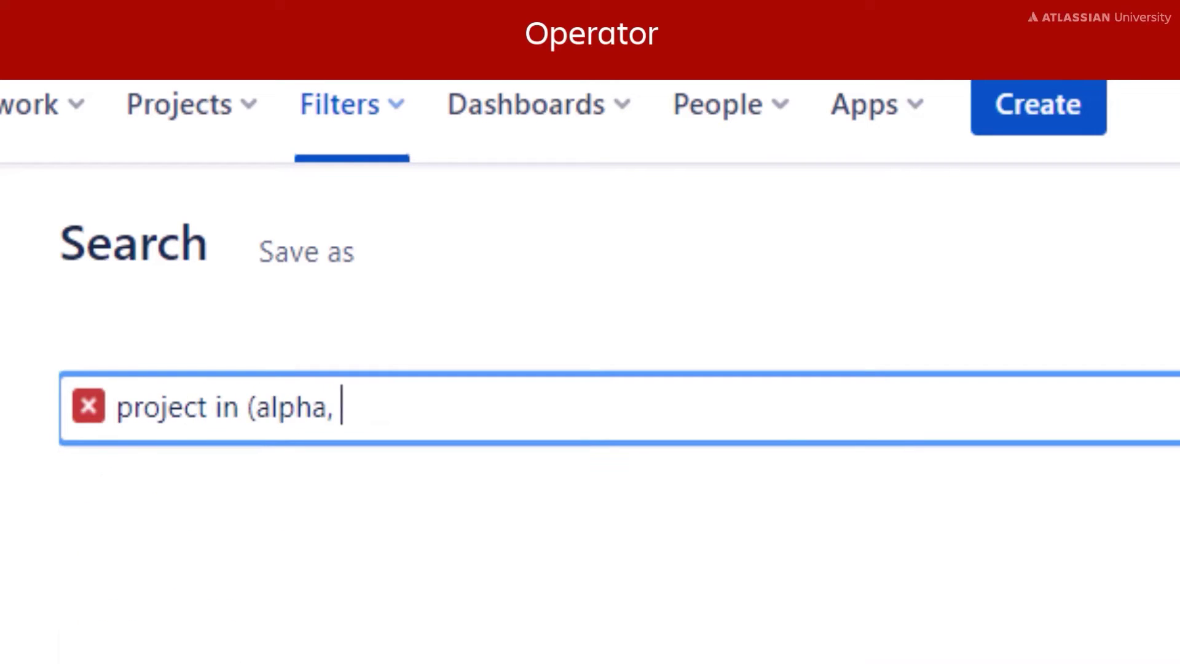
type("dublin)")
key("Return")
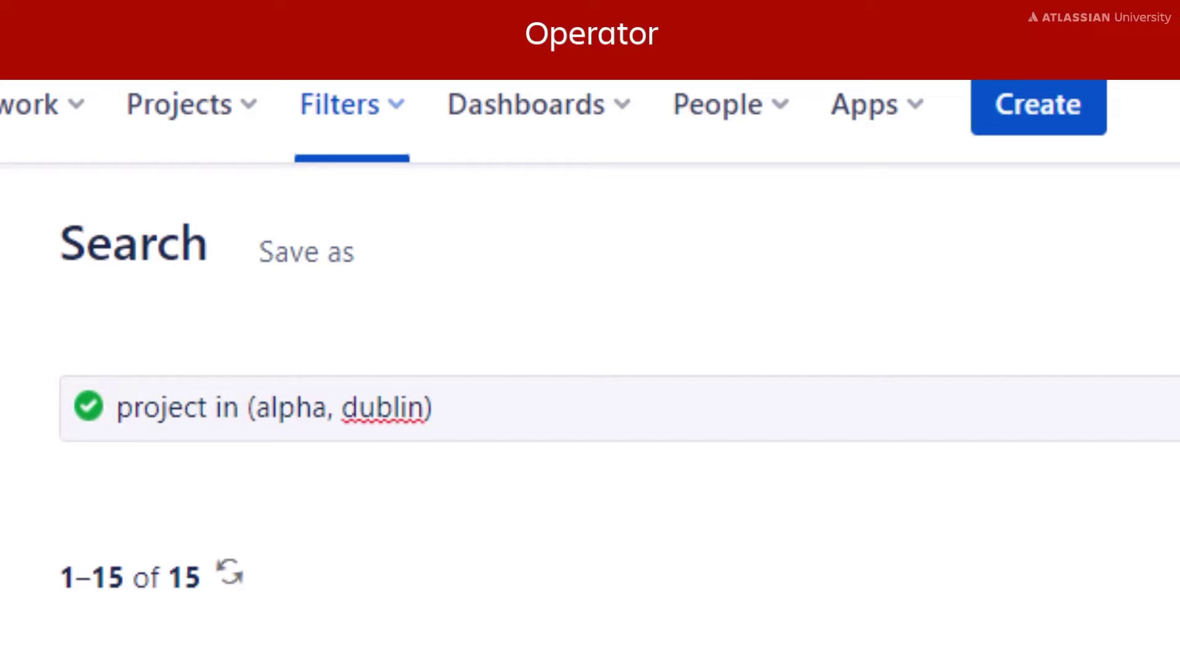
Replace the project query with status != Done and run it, returning 28 issues.
left_click(616, 408)
key("ctrl+a")
key("BackSpace")
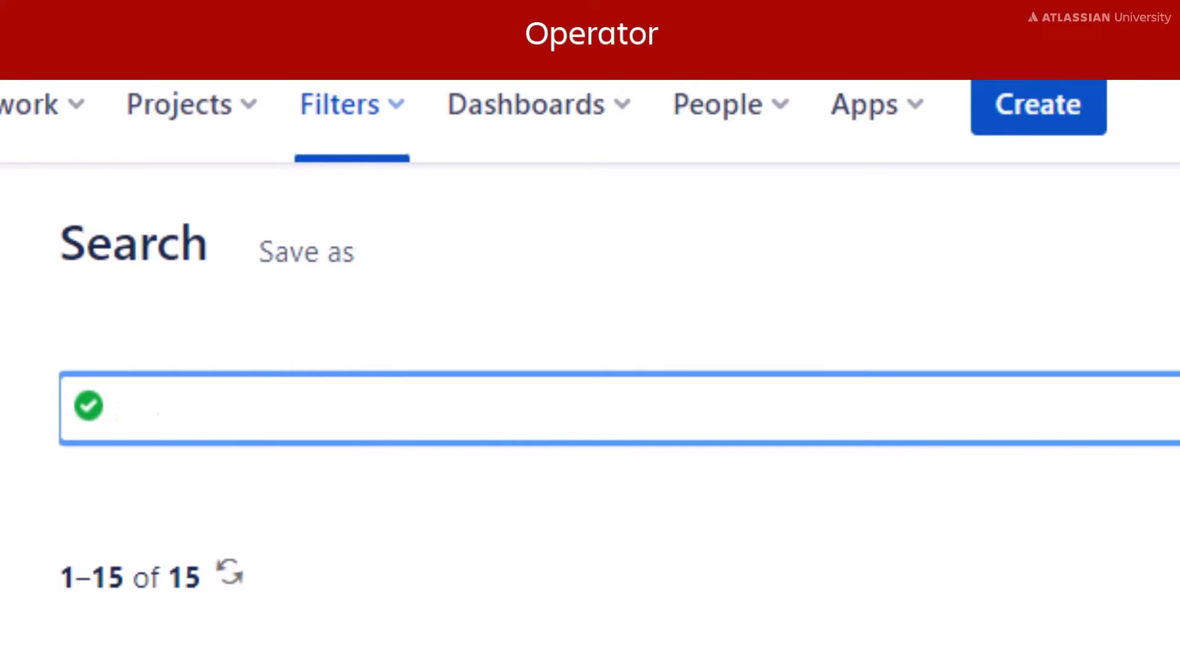
type("status != Done")
key("Return")
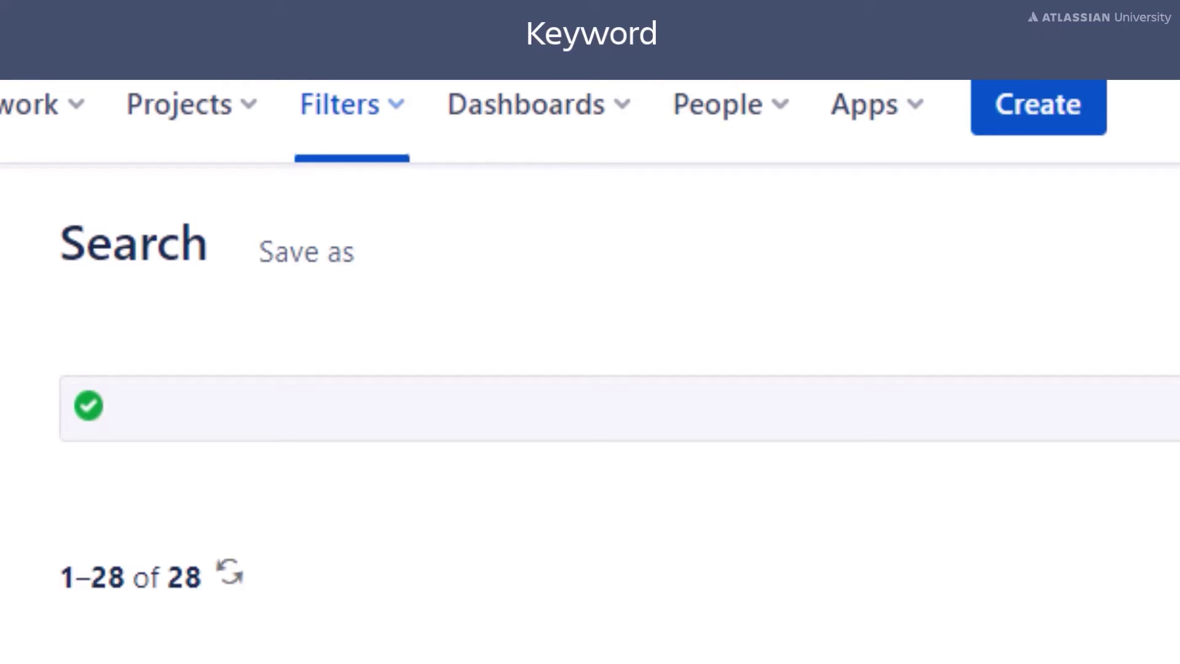
Run status = "in progress" AND color = red, leaving a single issue.
type("status = ")
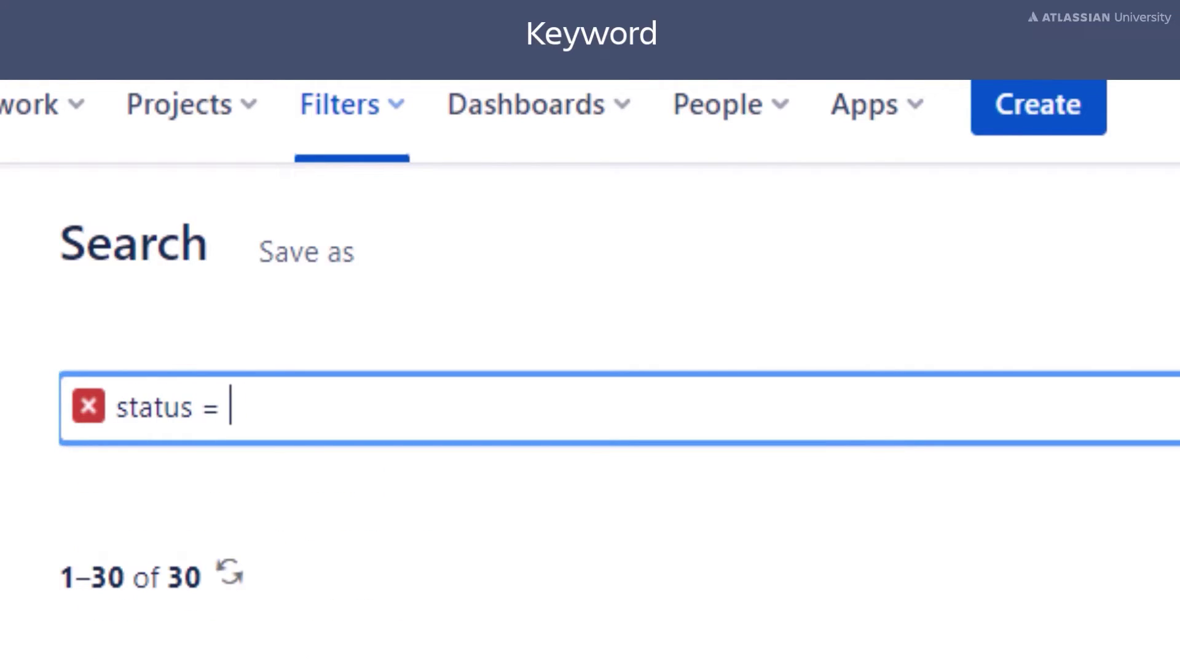
type("\"in progress\" AND color = red")
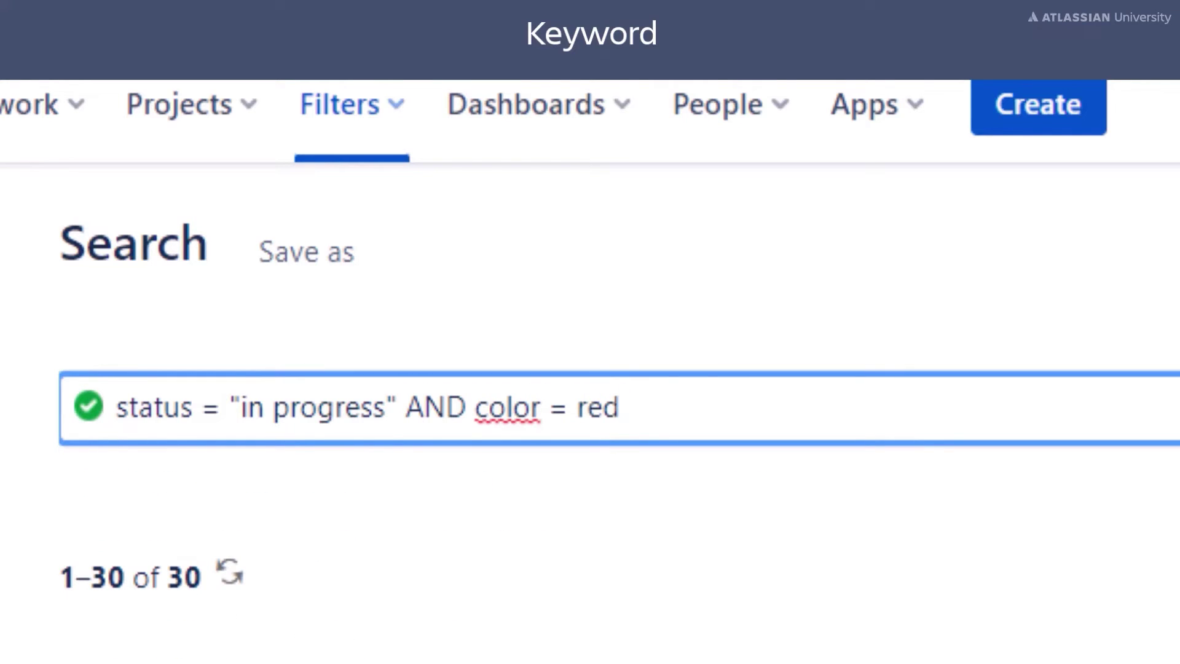
key("Return")
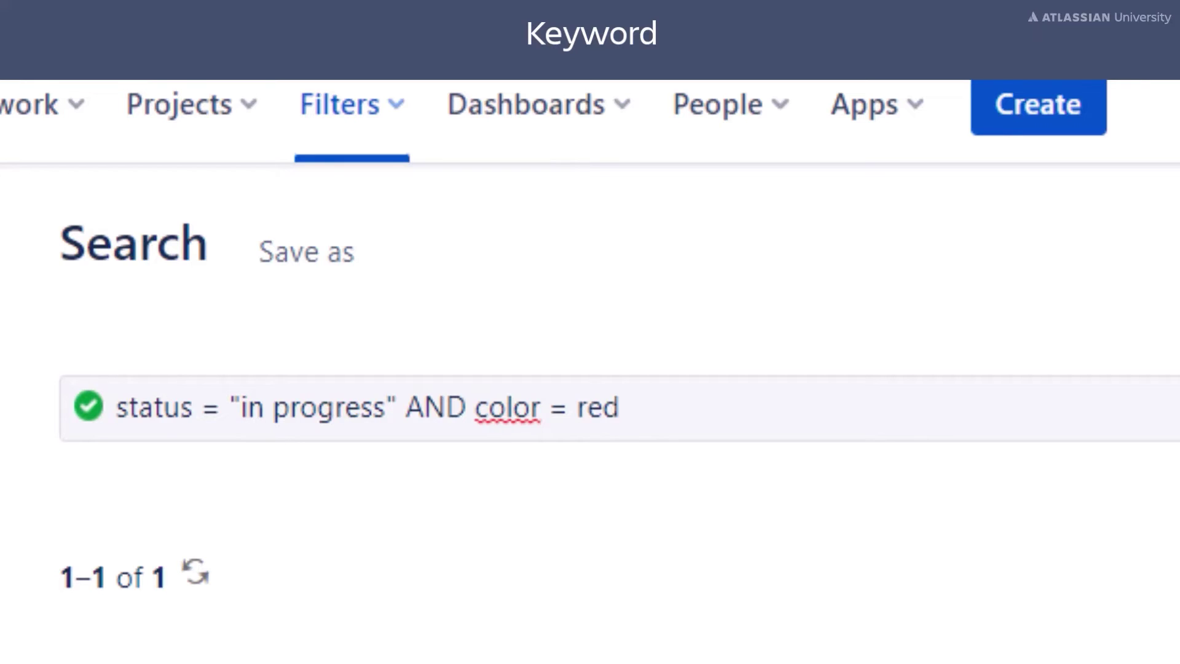
Run status = "in progress" OR color = red for 11 issues, then clear the query.
left_click(620, 406)
key("BackSpace")
key("BackSpace")
key("BackSpace")
key("BackSpace")
key("BackSpace")
key("BackSpace")
key("BackSpace")
key("BackSpace")
key("BackSpace")
key("BackSpace")
key("BackSpace")
key("BackSpace")
key("BackSpace")
key("BackSpace")
key("BackSpace")
key("BackSpace")
key("BackSpace")
key("BackSpace")
key("BackSpace")
key("BackSpace")
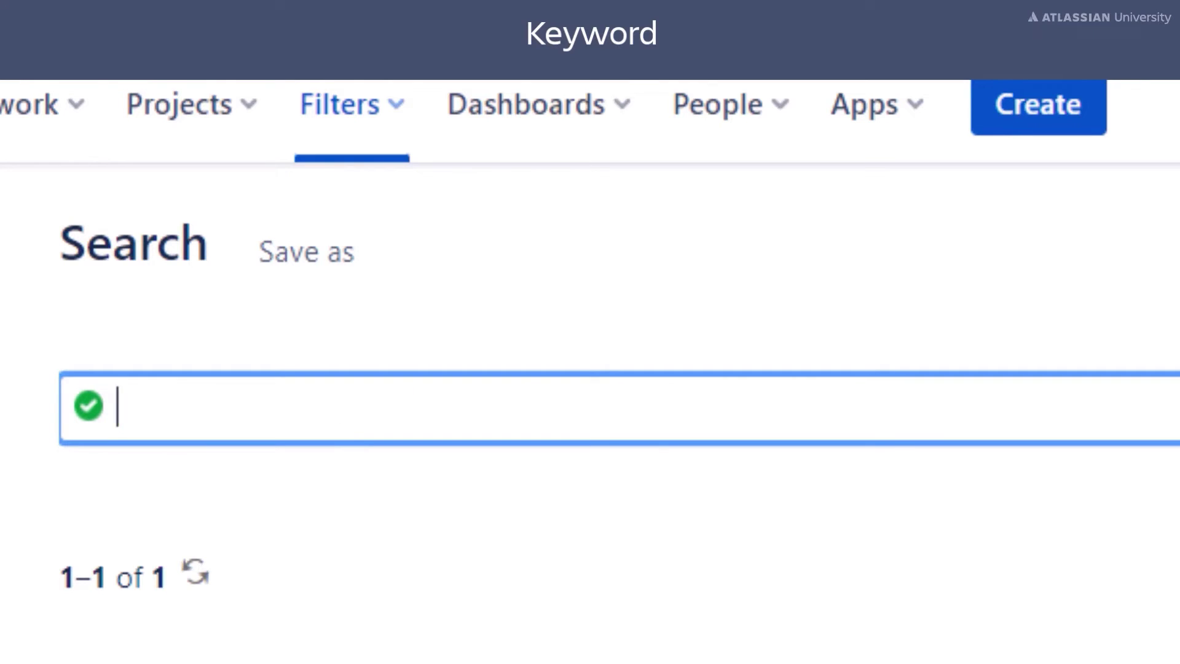
type("status = \"in progress")
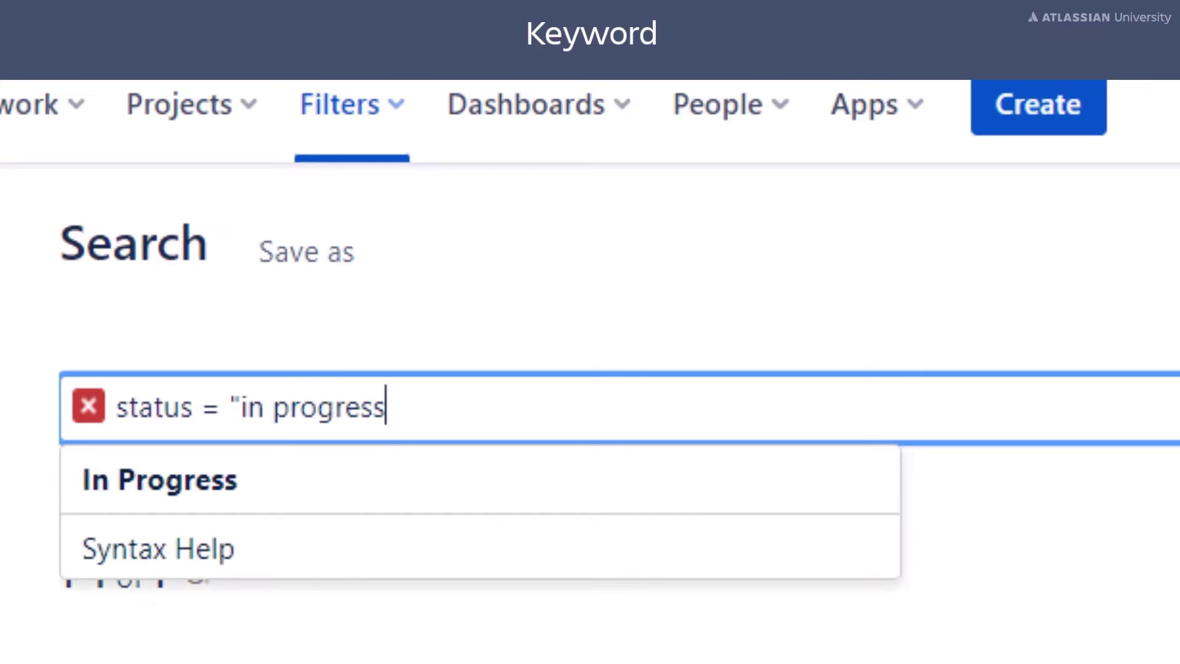
type("\" OR color = red")
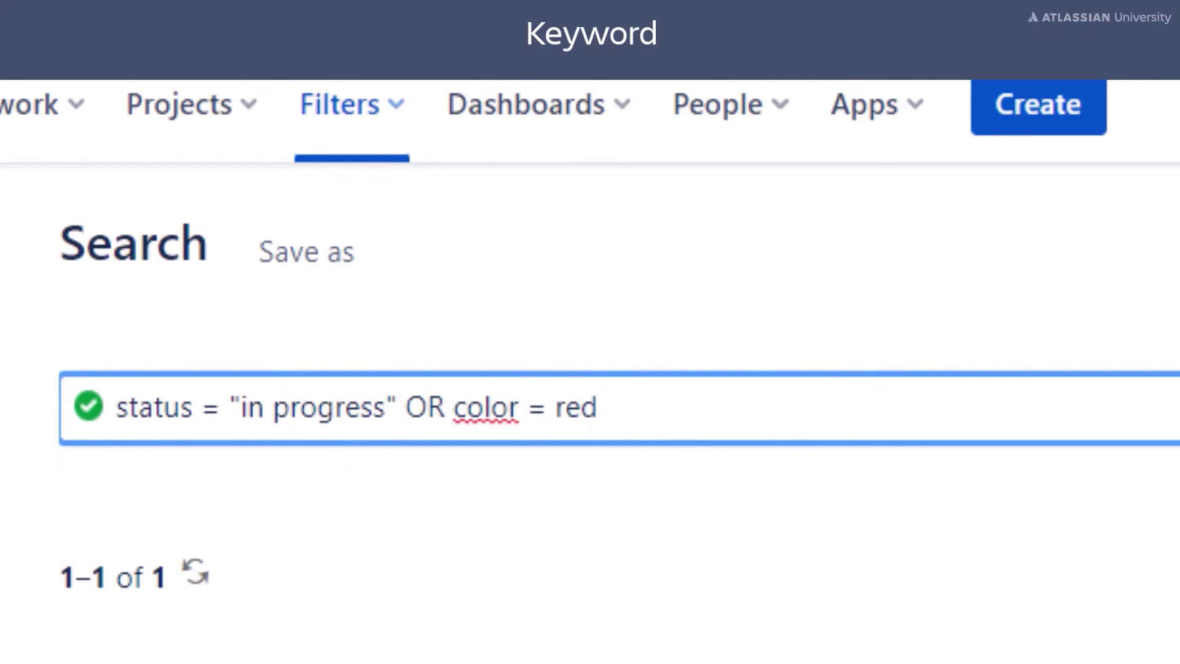
key("Return")
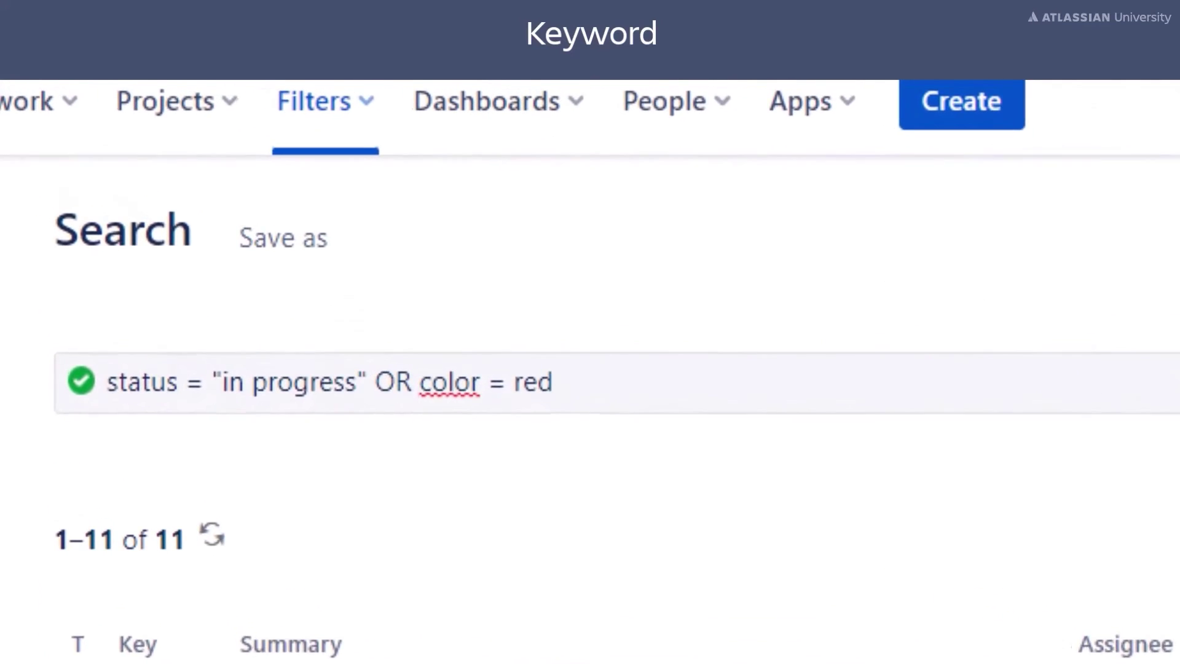
key("BackSpace")
key("BackSpace")
key("BackSpace")
key("BackSpace")
key("BackSpace")
key("BackSpace")
key("BackSpace")
key("BackSpace")
key("BackSpace")
key("BackSpace")
key("BackSpace")
key("BackSpace")
key("BackSpace")
key("BackSpace")
key("BackSpace")
key("BackSpace")
key("BackSpace")
key("BackSpace")
key("BackSpace")
key("BackSpace")
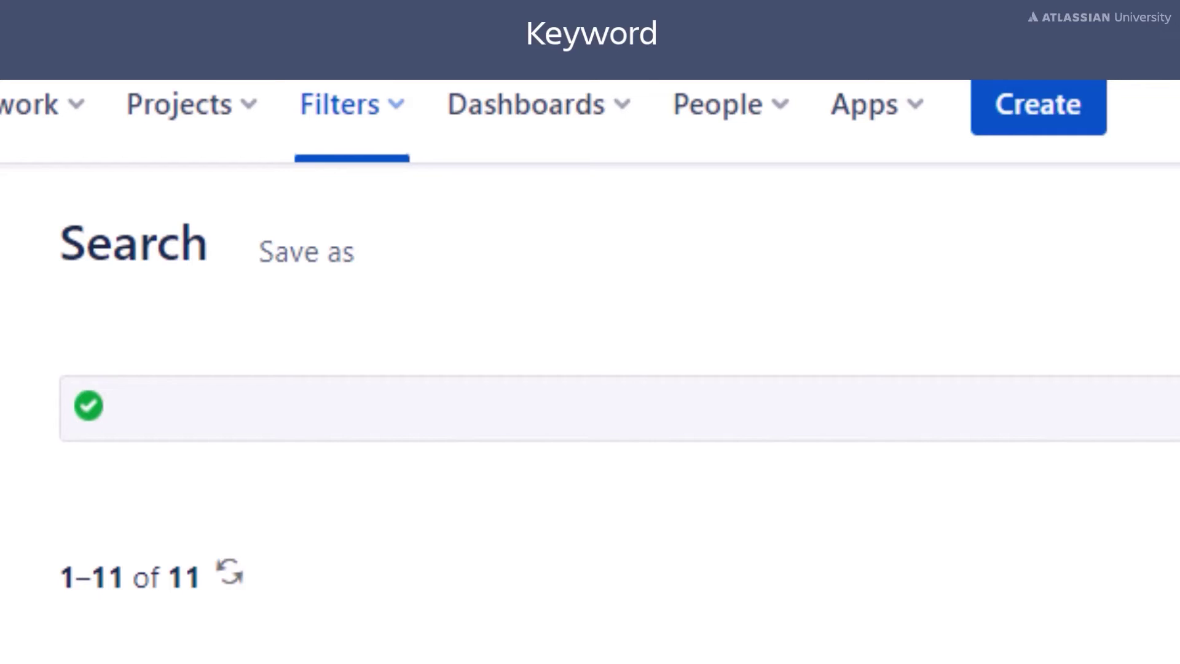
Run status = "in progress" ORDER BY created desc (4 issues), then empty the query box.
left_click(369, 408)
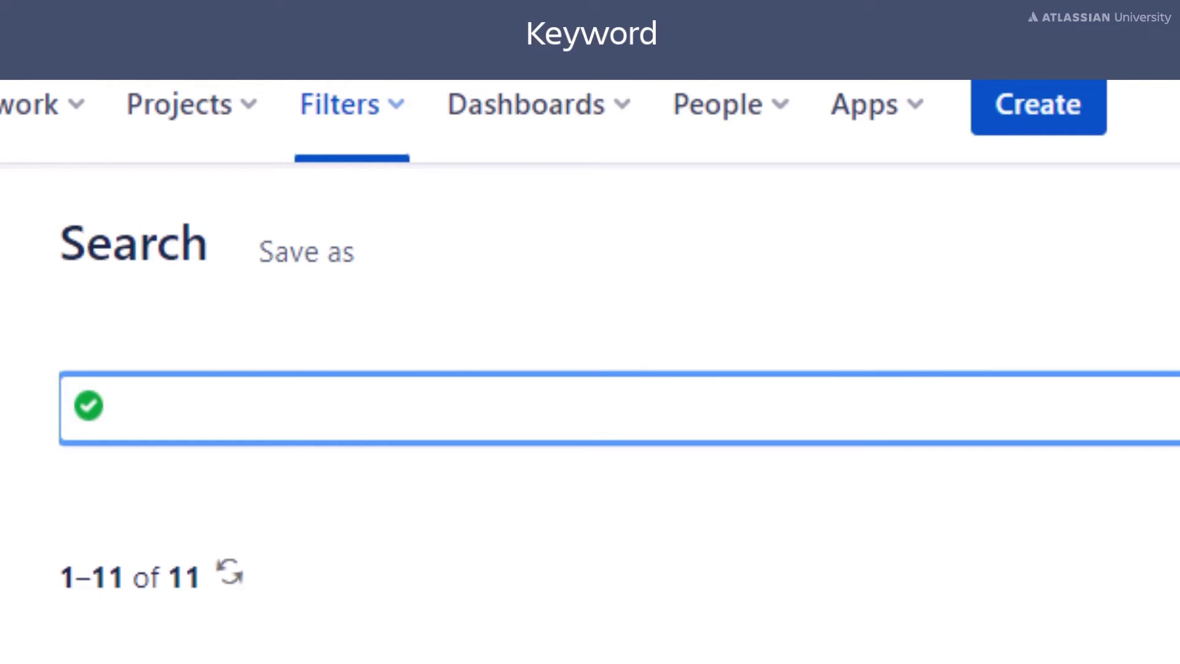
type("status = \"in progress\" OR")
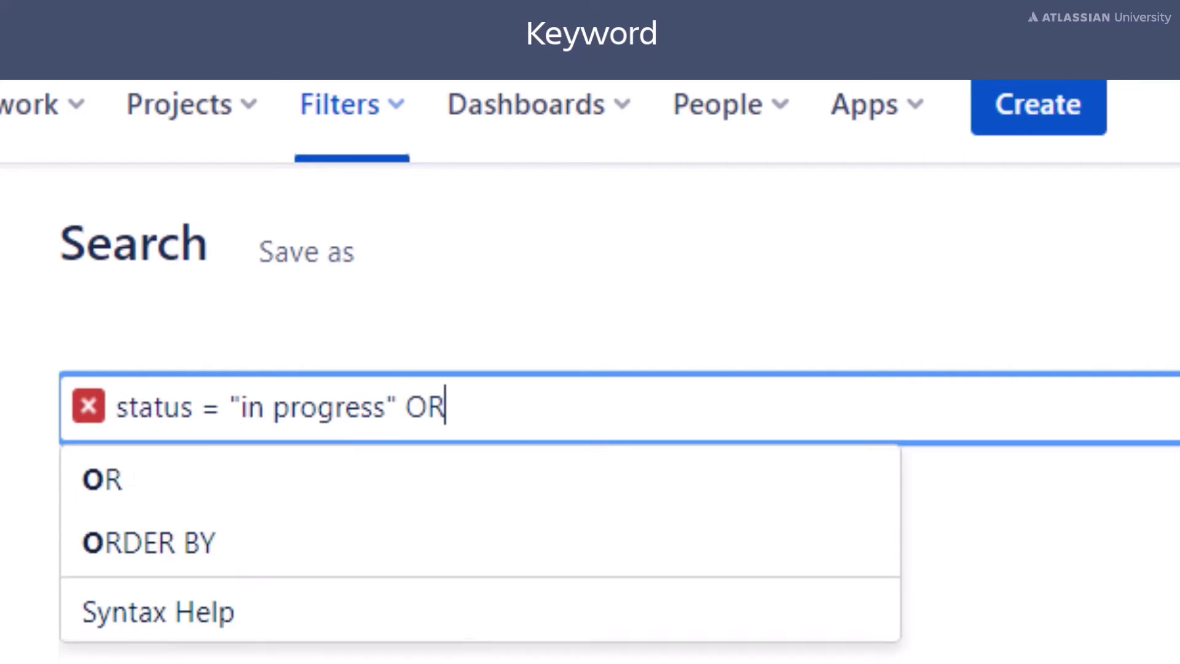
type("DER BY created desc")
key("Return")
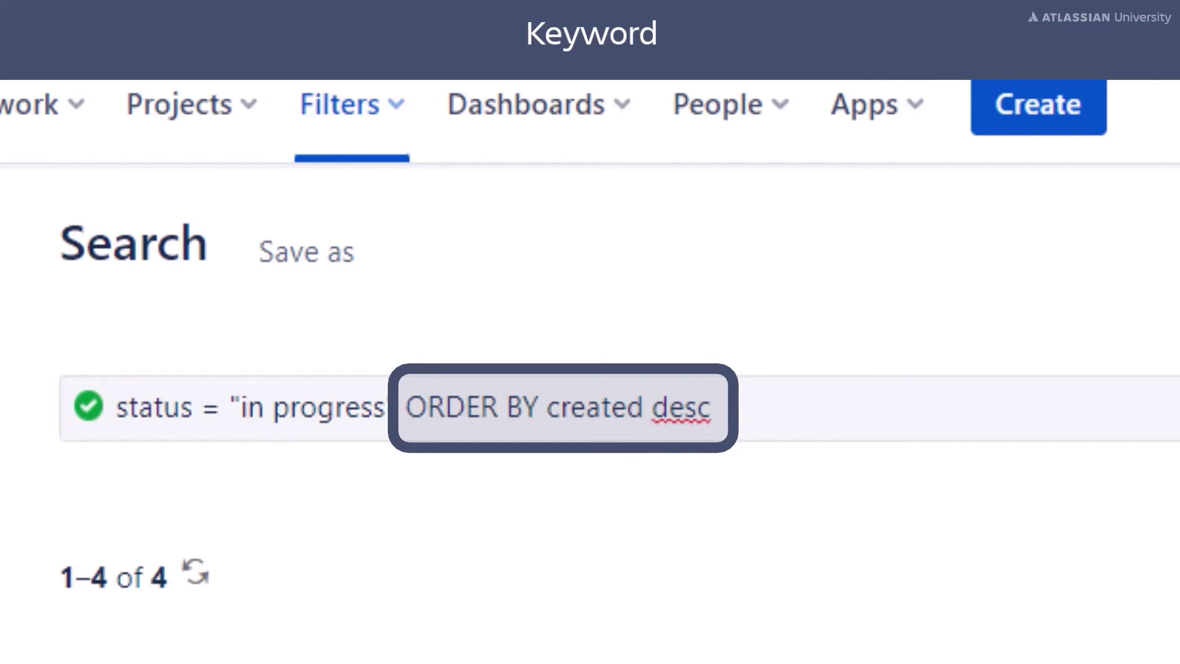
left_click(713, 406)
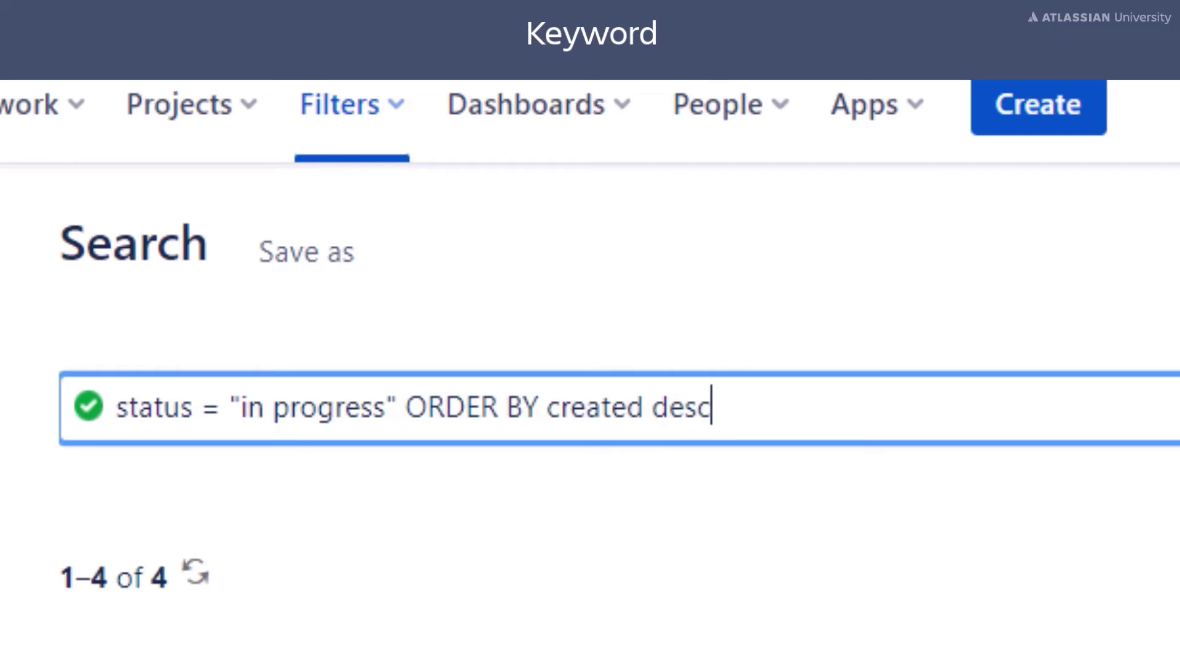
key("BackSpace")
key("BackSpace")
key("BackSpace")
key("BackSpace")
key("BackSpace")
key("BackSpace")
key("BackSpace")
key("BackSpace")
key("BackSpace")
key("BackSpace")
key("BackSpace")
key("BackSpace")
key("BackSpace")
key("BackSpace")
key("BackSpace")
key("BackSpace")
key("BackSpace")
key("BackSpace")
key("BackSpace")
key("BackSpace")
key("BackSpace")
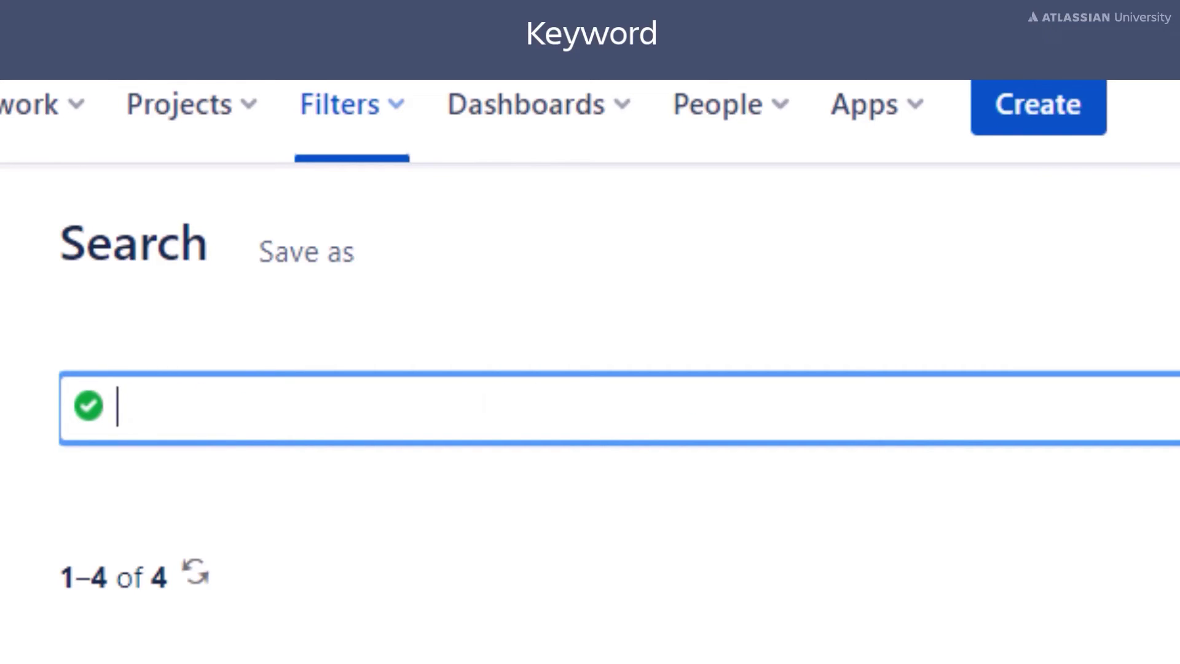
Run status = "in progress" ORDER BY assignee asc, still returning 4 issues.
type("status = \"in")
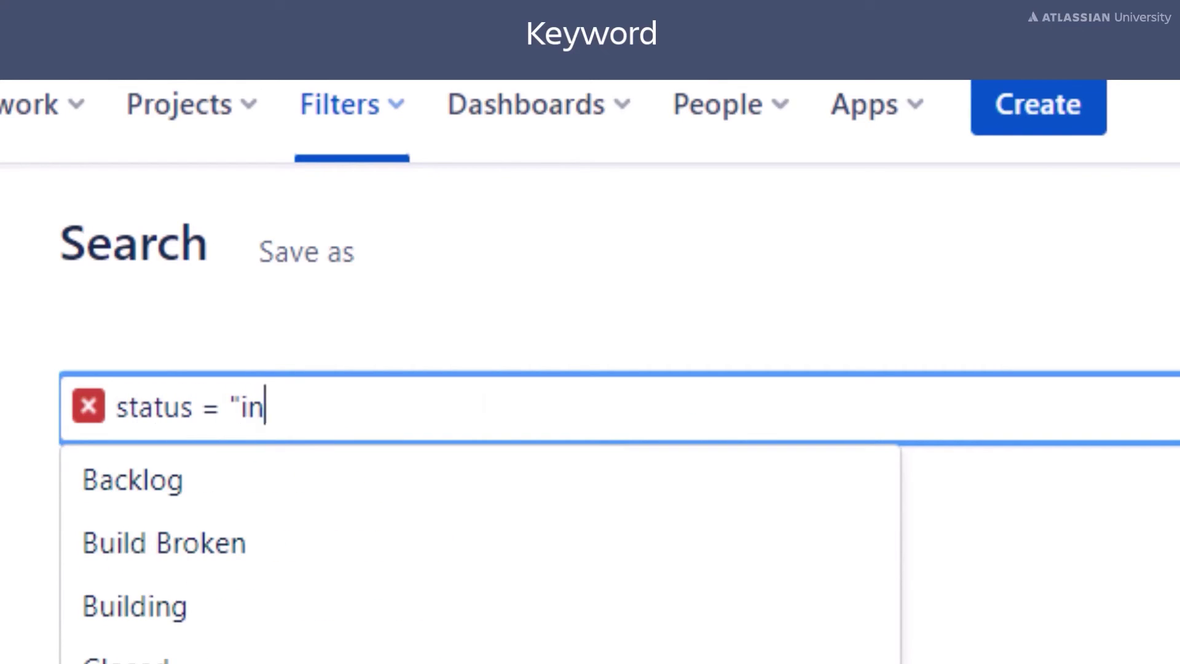
type(" progress\" ORDER BY assignee asc")
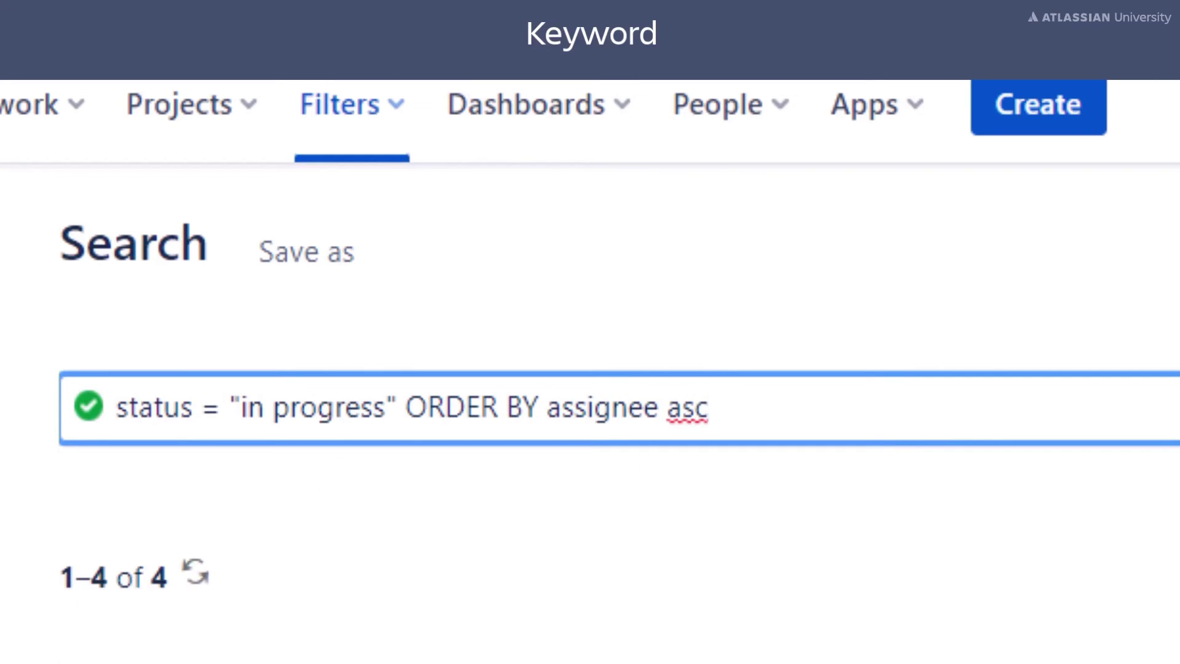
key("Return")
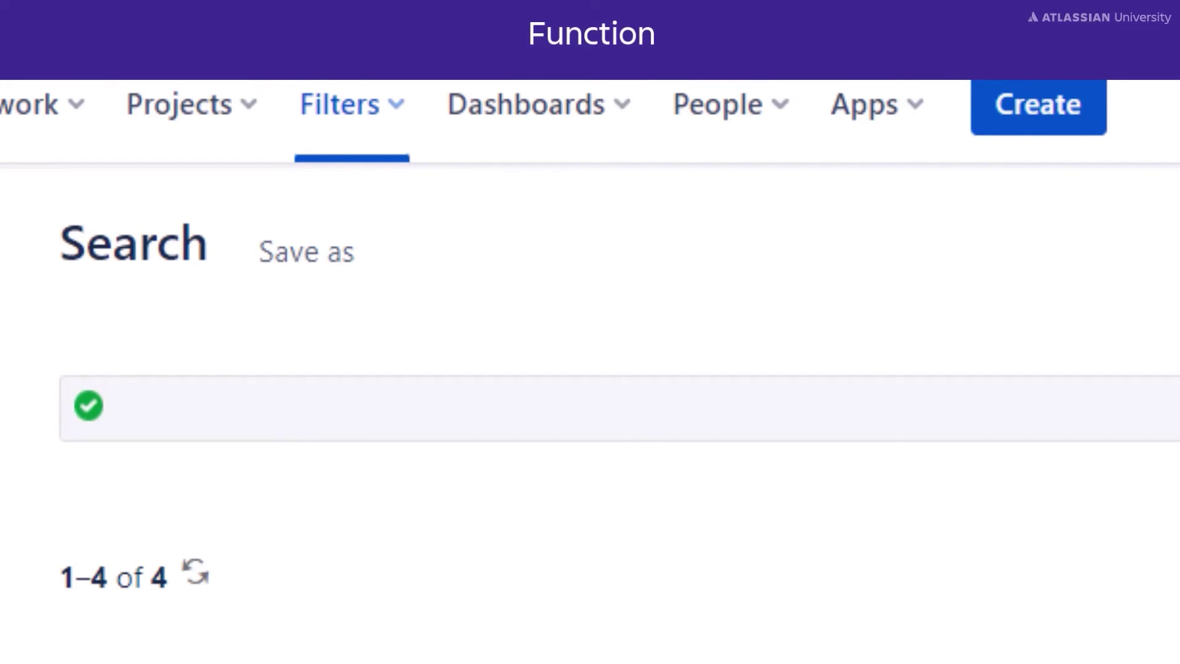
Run assignee = currentUser(), finding 30 issues, then clear the query.
type("assign")
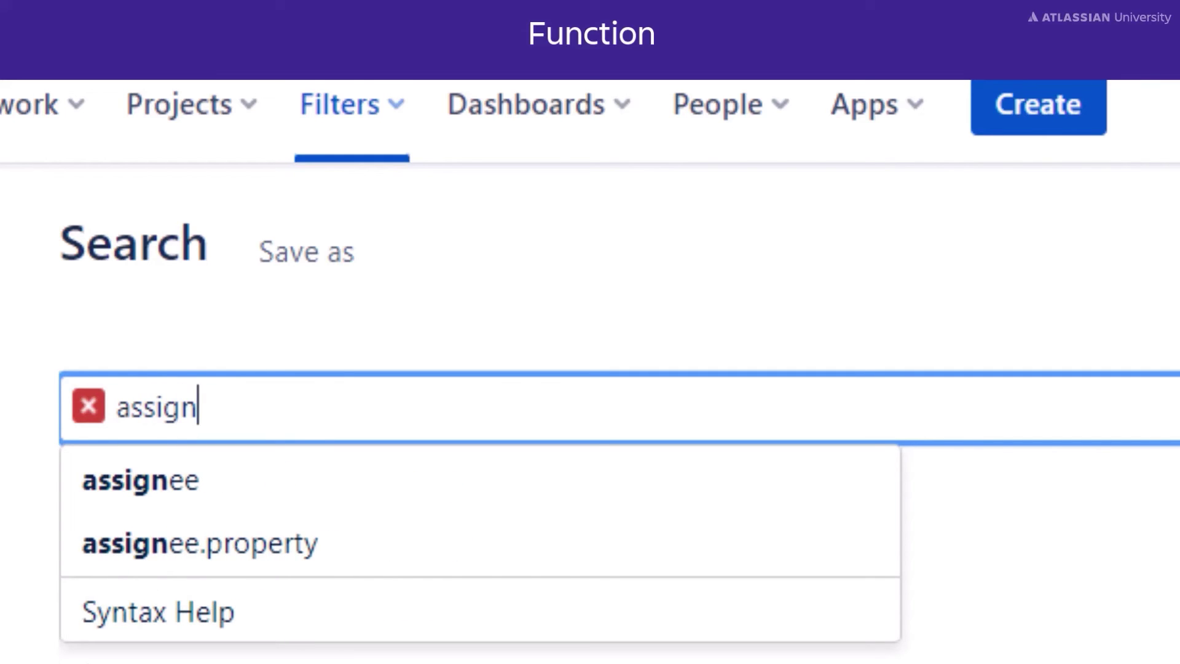
type("ee = currentUser ()")
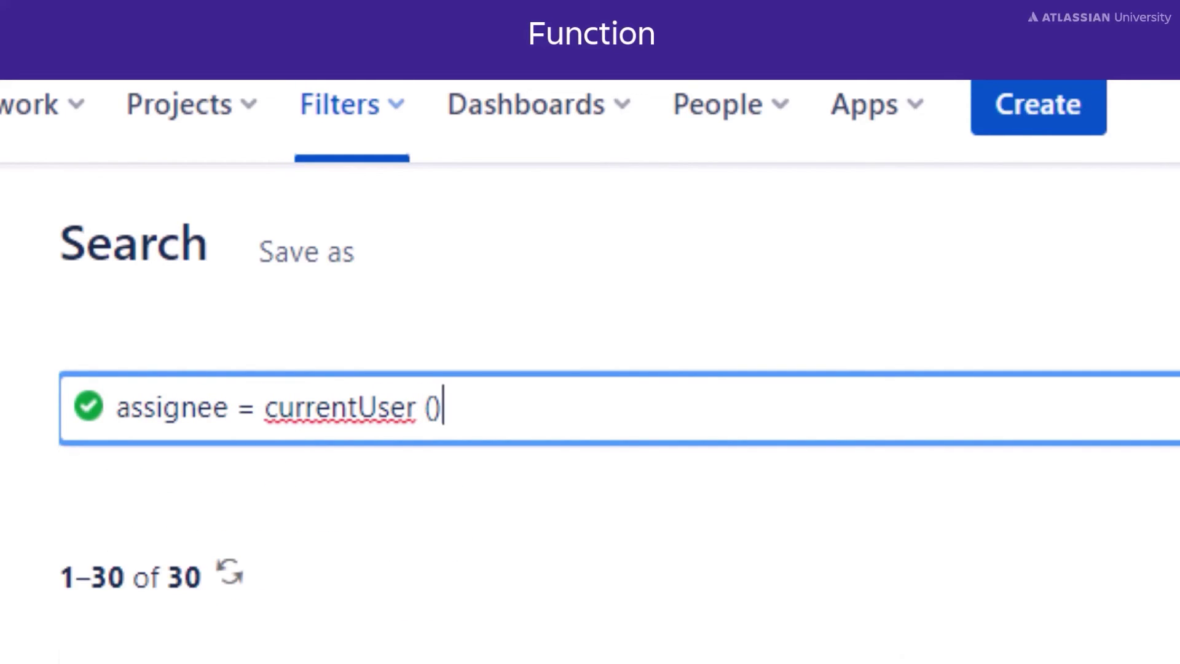
key("Return")
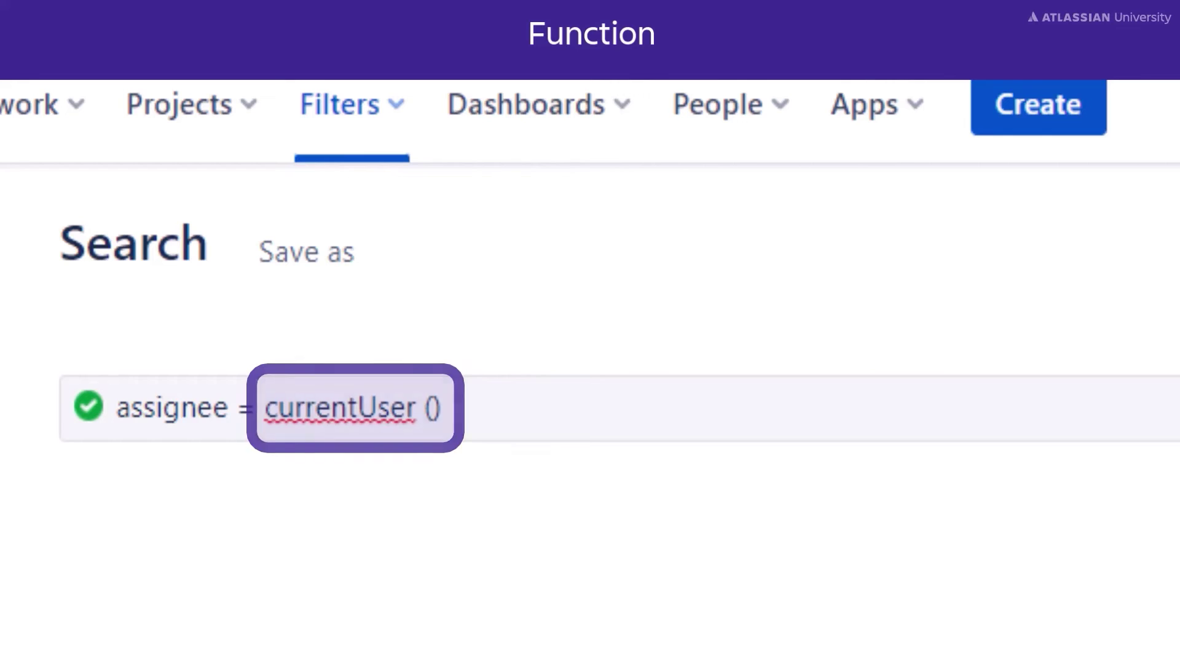
left_click(441, 407)
key("BackSpace")
key("BackSpace")
key("BackSpace")
key("BackSpace")
key("BackSpace")
key("BackSpace")
key("BackSpace")
key("BackSpace")
key("BackSpace")
key("BackSpace")
key("BackSpace")
key("BackSpace")
key("BackSpace")
key("BackSpace")
key("BackSpace")
key("BackSpace")
key("BackSpace")
key("BackSpace")
key("BackSpace")
key("BackSpace")
Run duedate <= endOfMonth(), picked from autocomplete, returning 2 issues.
type("dueda")
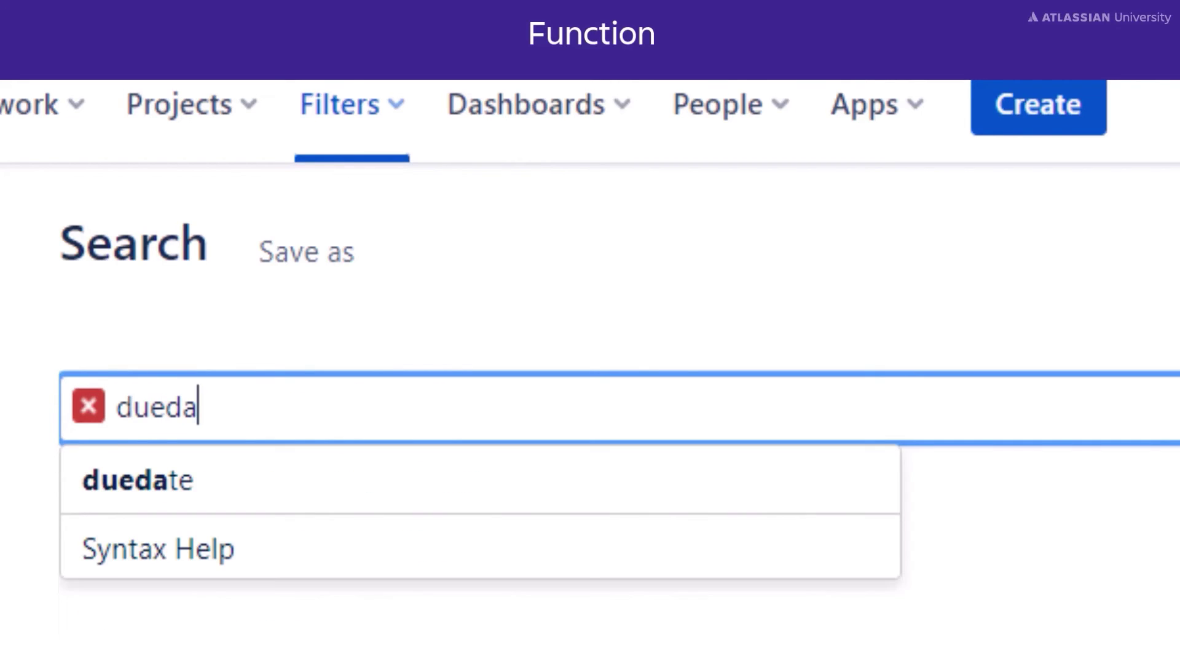
type("te <= endOfMonth")
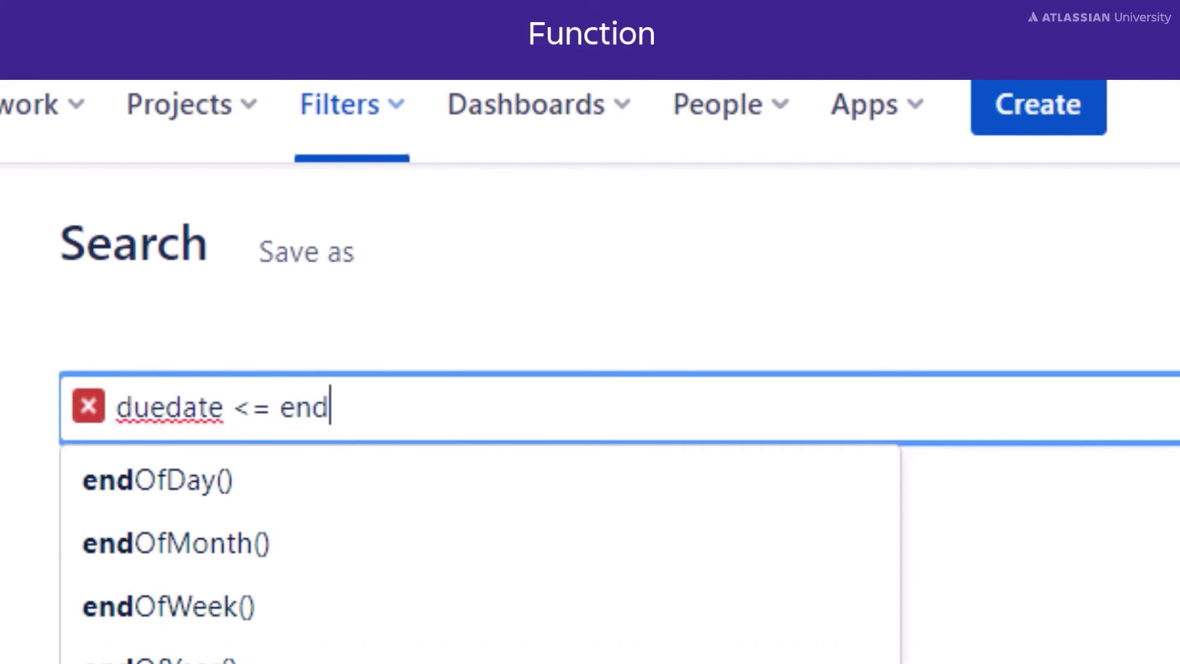
left_click(738, 487)
key("Return")
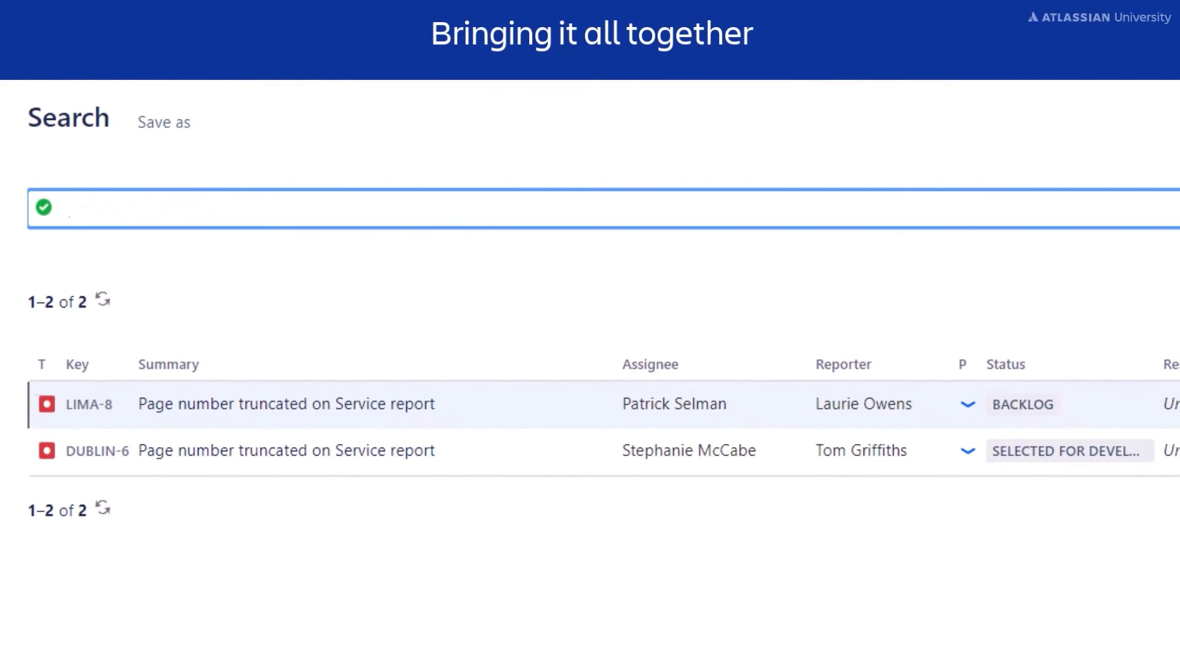
Begin the combined query project in (alpha, dublin) AND status = "in progress" AND "color[Dropdown]" = Red AND ….
type("project in (alpha, dublin) AND status = \"in progress\" AND \"color[Dropdown]\" =")
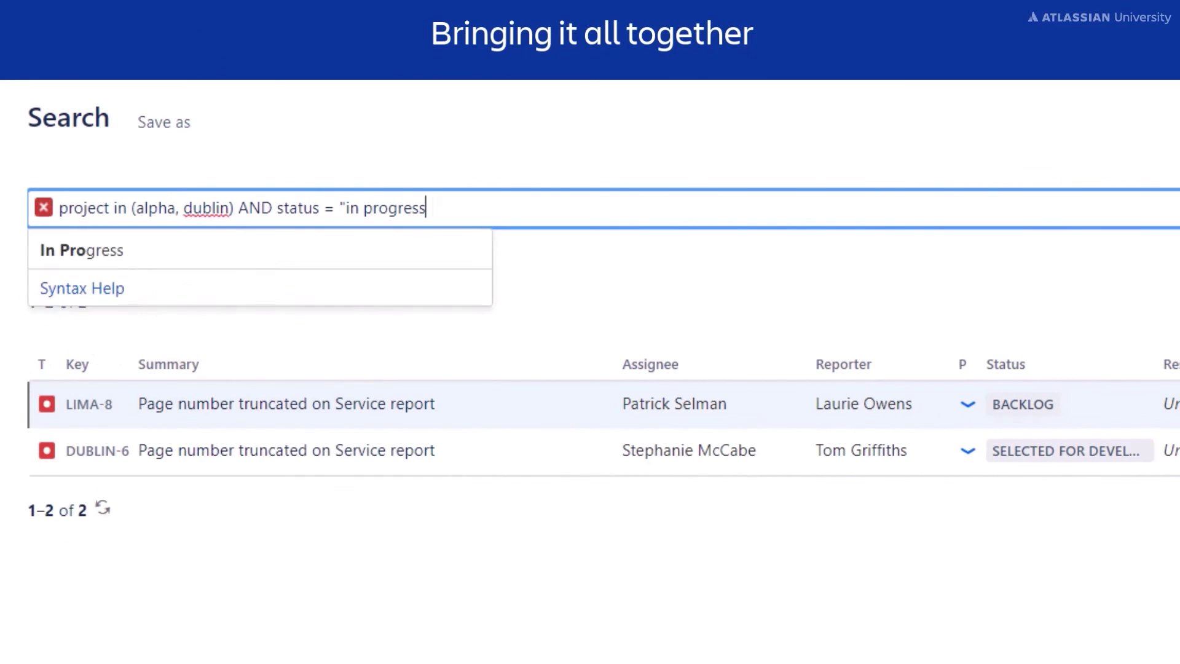
type(" Red AND created > startOfWeek() ORDER")
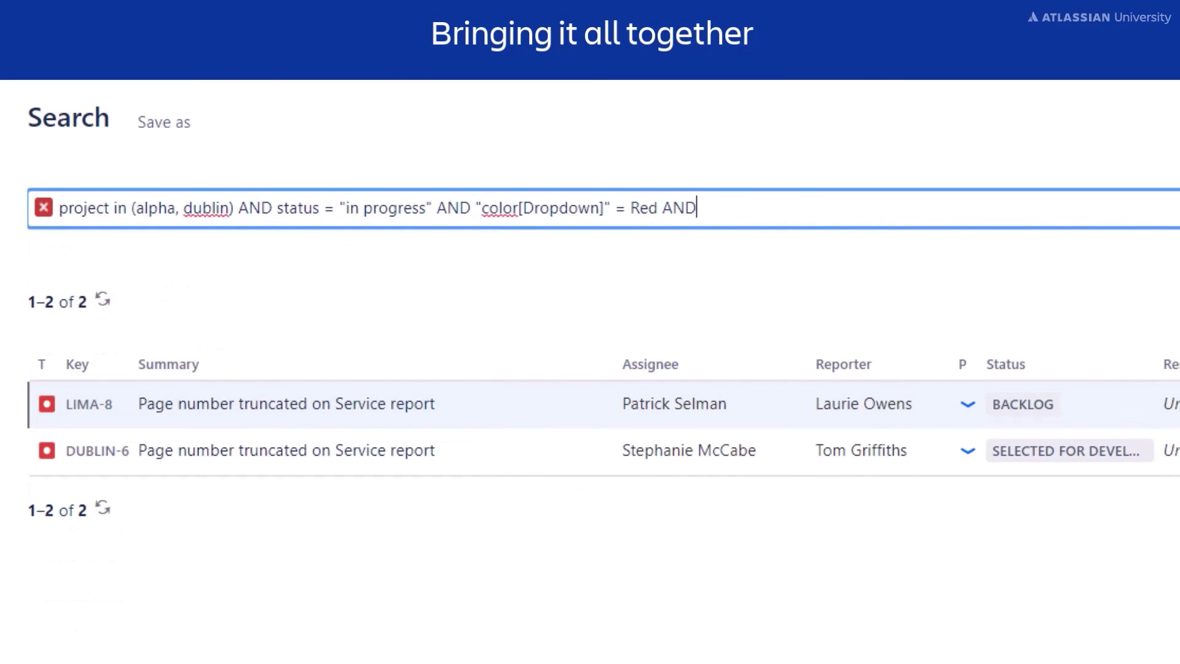